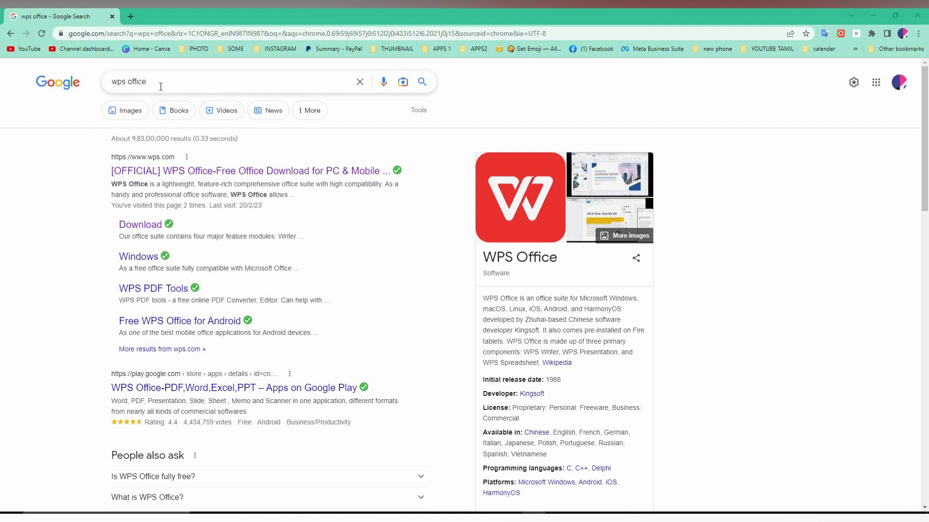
Step: Open the official WPS Office website from the search results separately, keeping the search results page open
right_click(152, 172)
left_click(158, 180)
left_click(173, 8)
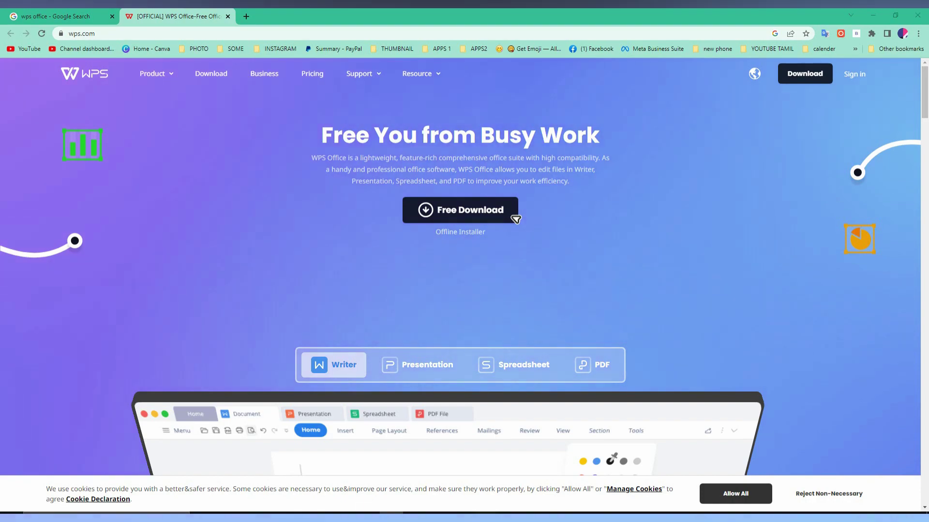
Step: Switch to WPS Office, open the new-document template gallery and return to the home page
left_click(487, 516)
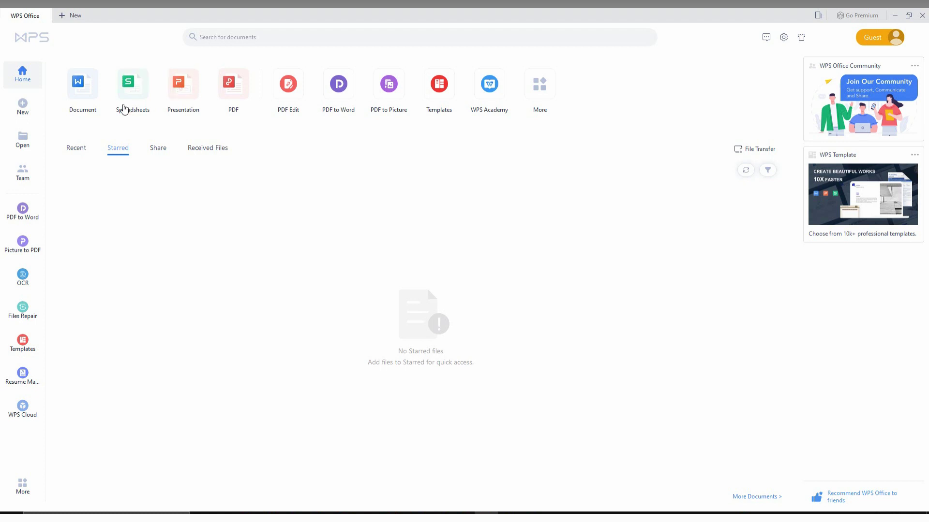
left_click(78, 85)
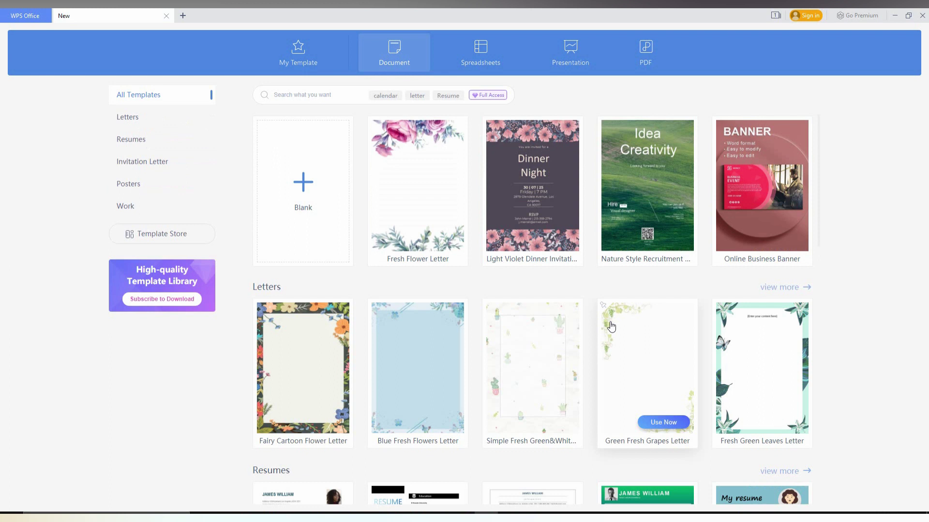
left_click(4, 13)
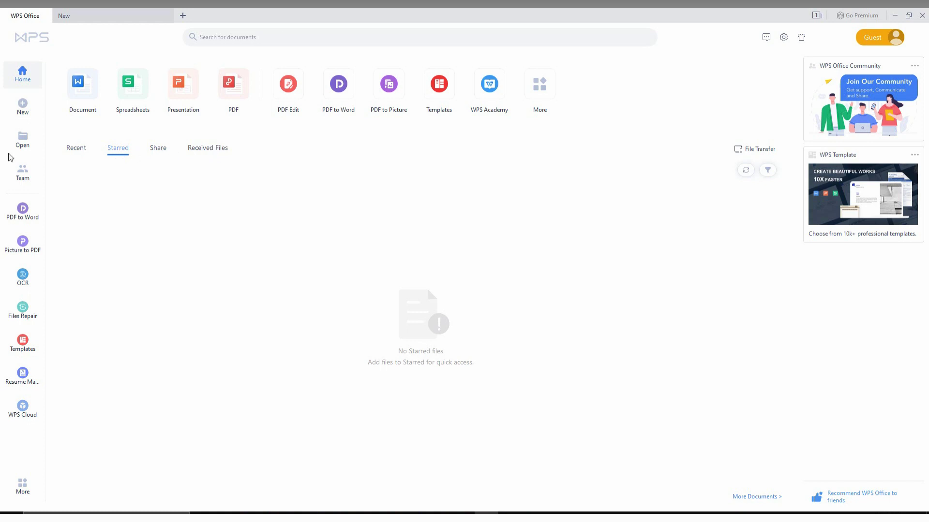
Step: Open the theme settings and try the Dark and Auto modes of the Clear (Default) skin, settling on Light
left_click(802, 40)
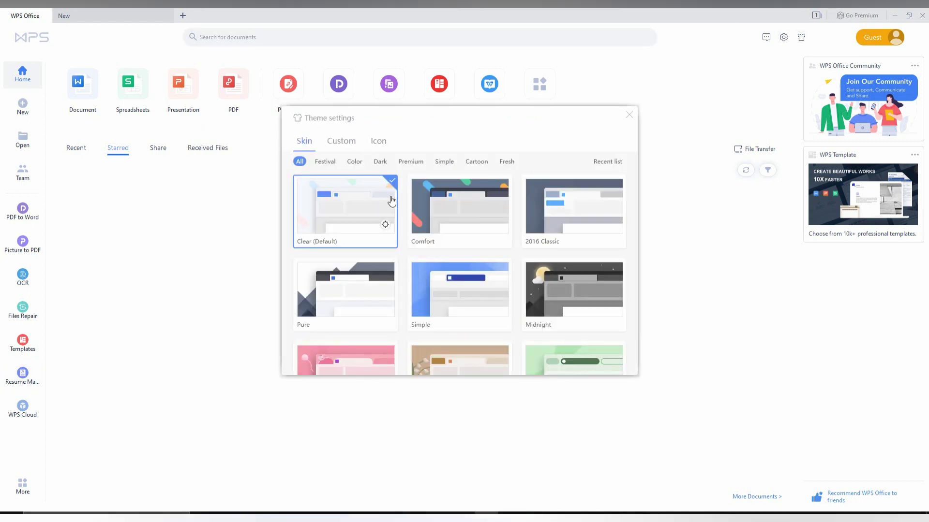
mouse_move(349, 236)
left_click(374, 211)
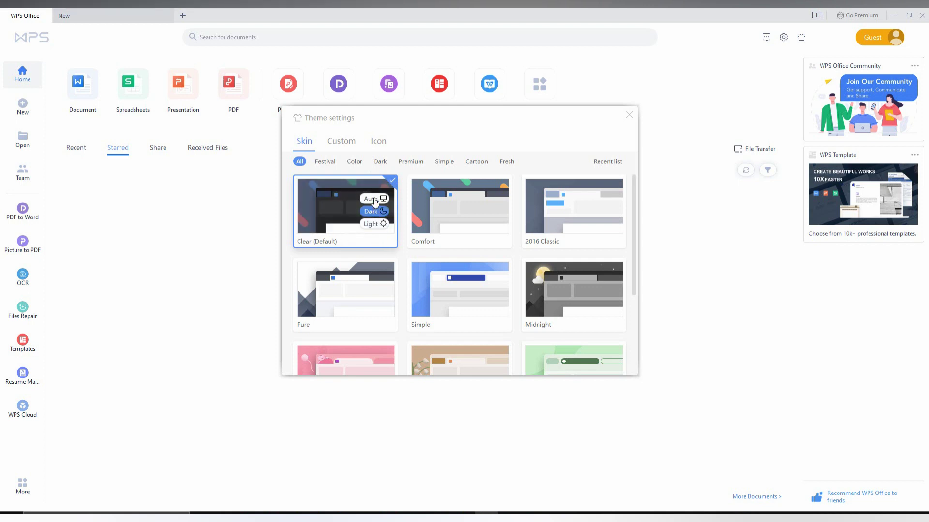
left_click(375, 200)
left_click(375, 224)
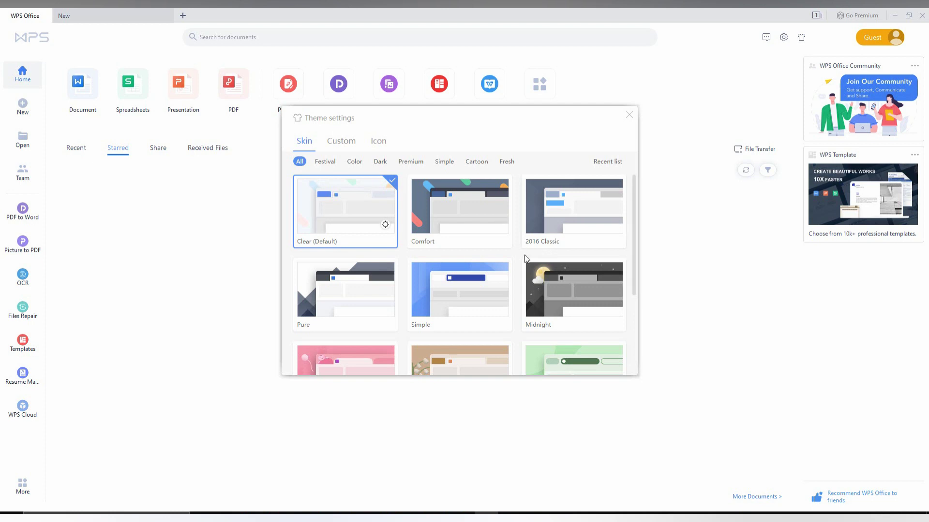
Step: Look through the available skins in the Festival, Color, Dark, Premium, Simple, Cartoon and Fresh categories
scroll(387, 235, "down", 3)
scroll(383, 193, "up", 3)
left_click(324, 161)
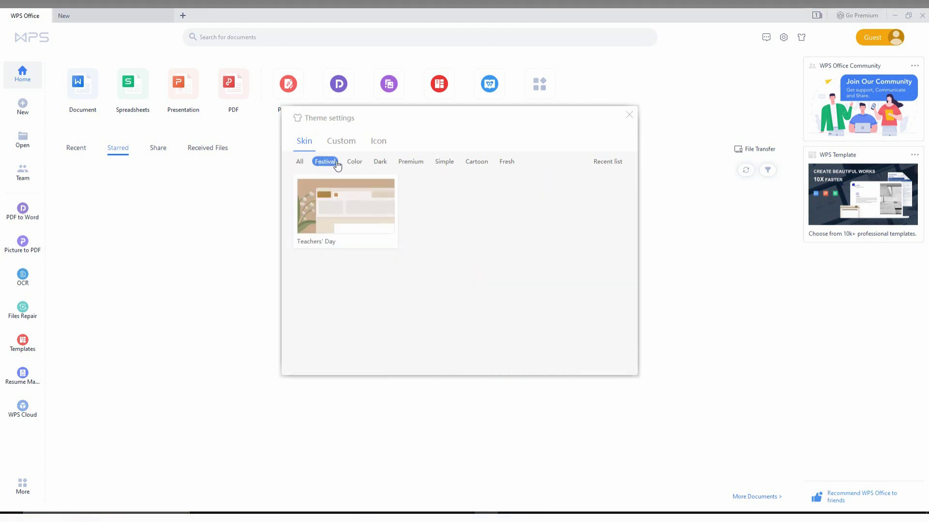
left_click(354, 161)
left_click(379, 162)
left_click(410, 162)
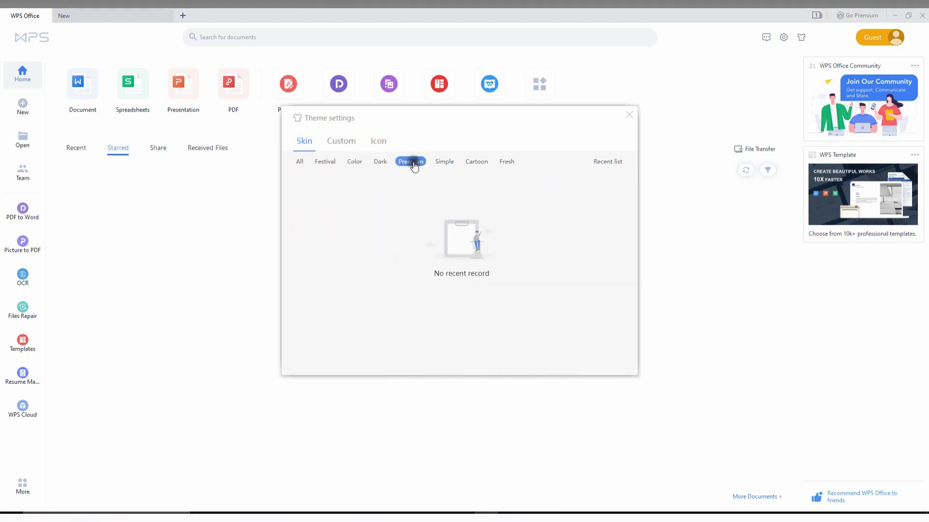
left_click(443, 162)
left_click(481, 165)
left_click(506, 161)
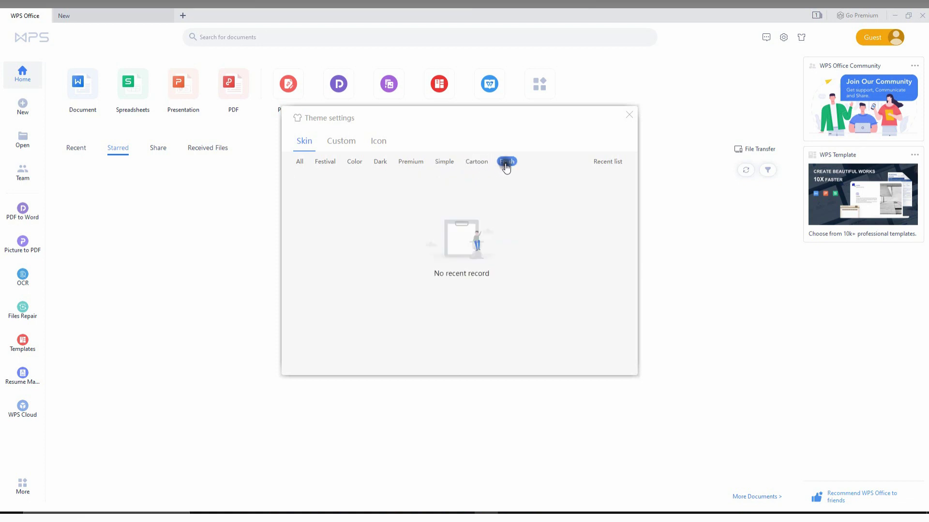
Step: Examine the custom theme options for window background color, background image, interface font and font scaling without changing them
left_click(348, 145)
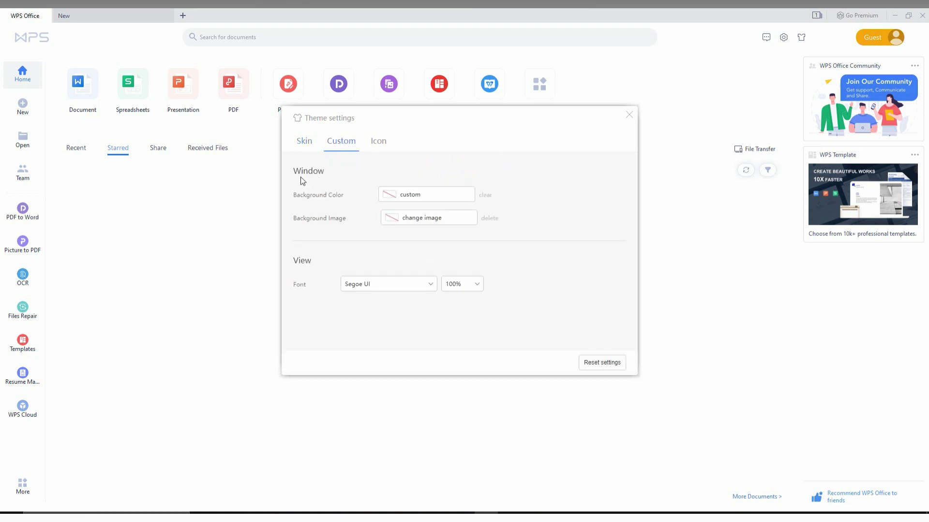
left_click(404, 198)
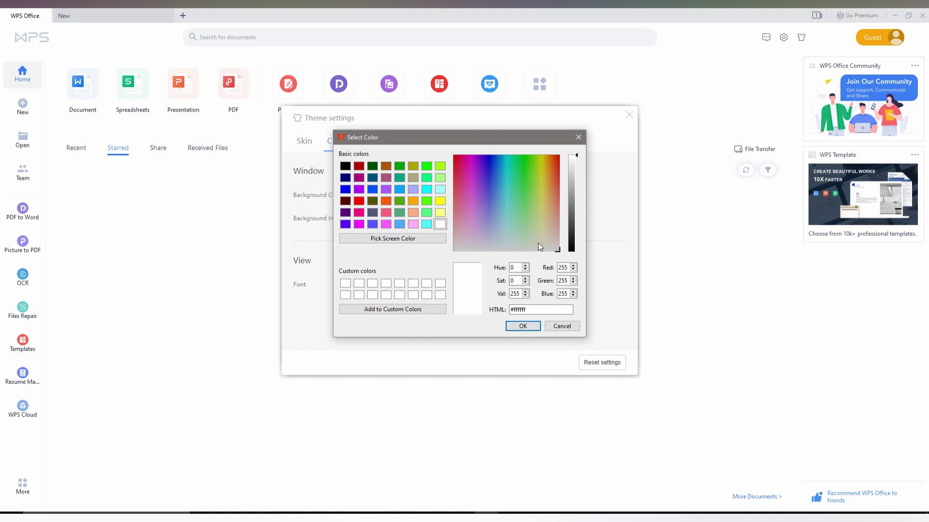
left_click(578, 138)
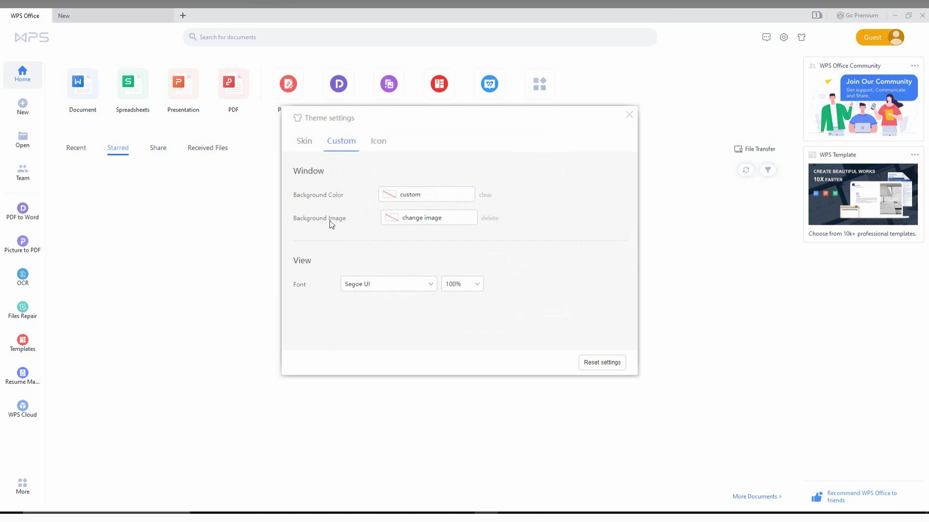
left_click(422, 218)
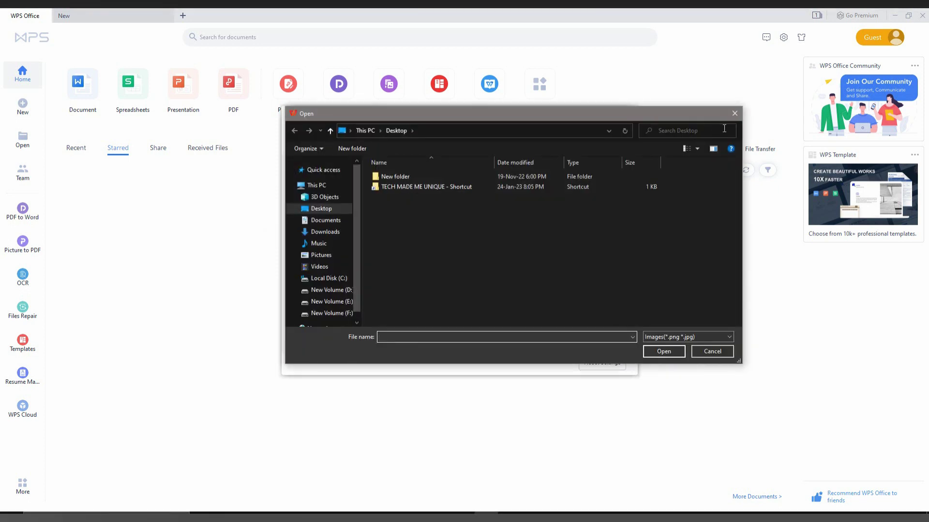
left_click(734, 113)
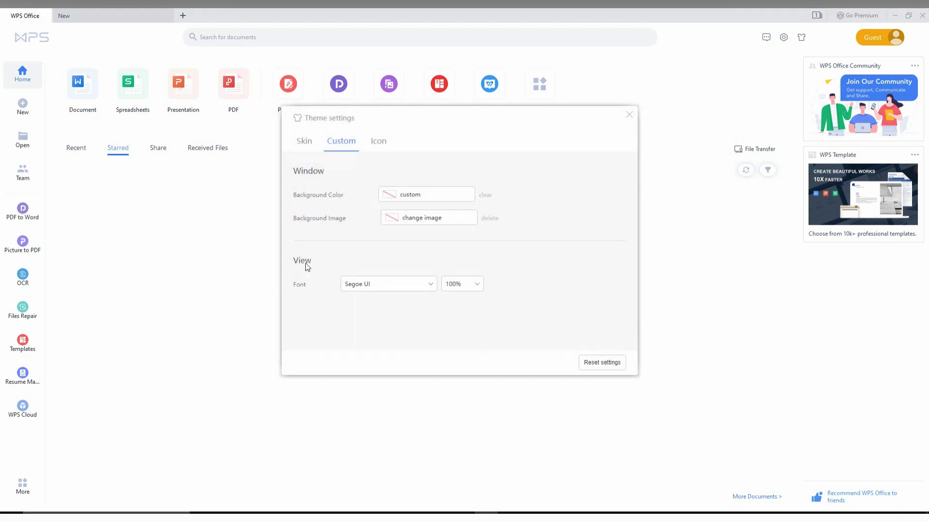
left_click(428, 286)
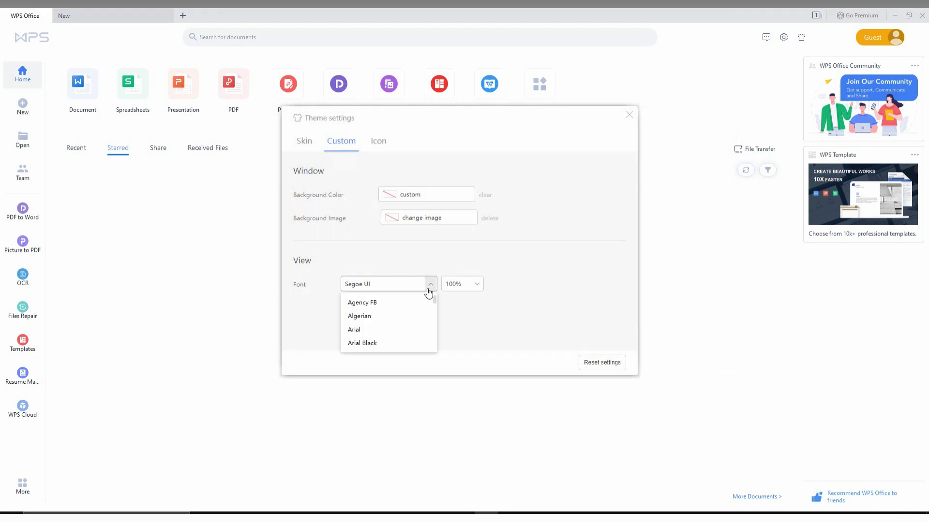
left_click(472, 291)
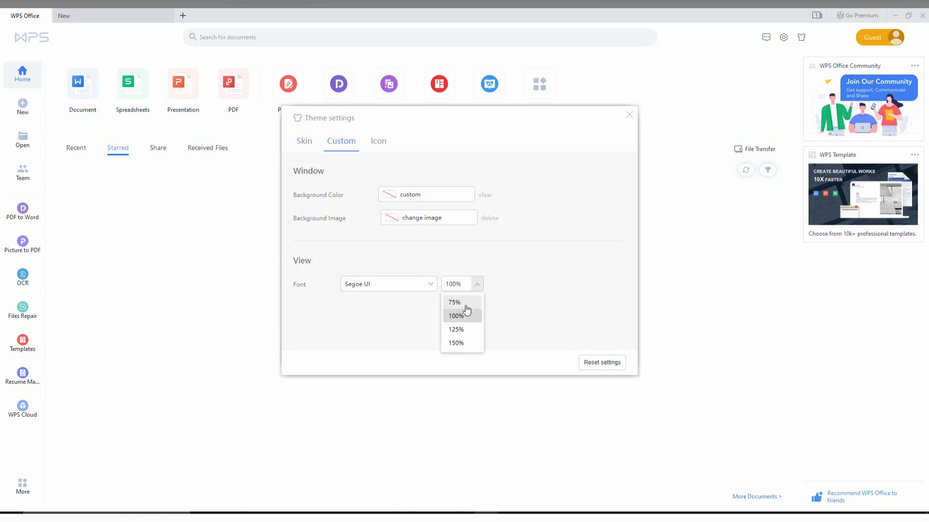
left_click(563, 301)
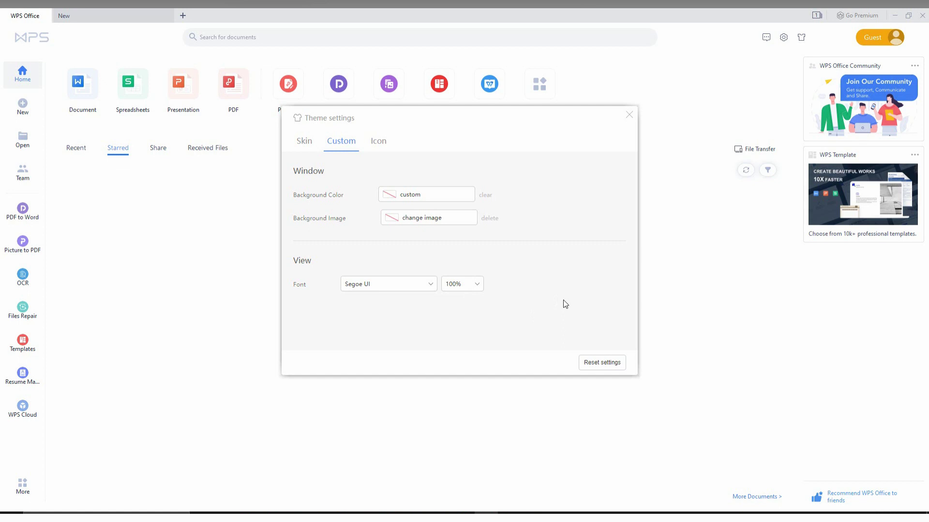
Step: Reset the custom theme settings, and check the icon theme before closing the theme settings
left_click(593, 364)
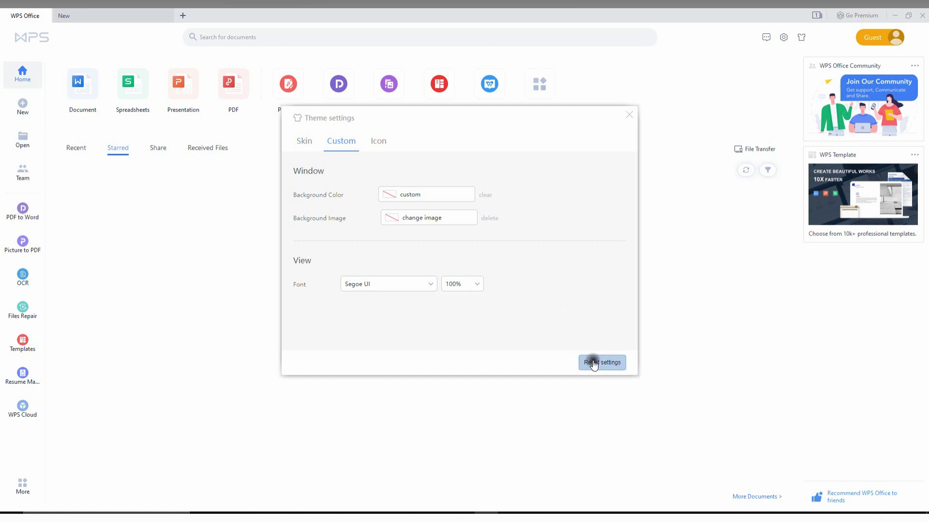
left_click(377, 146)
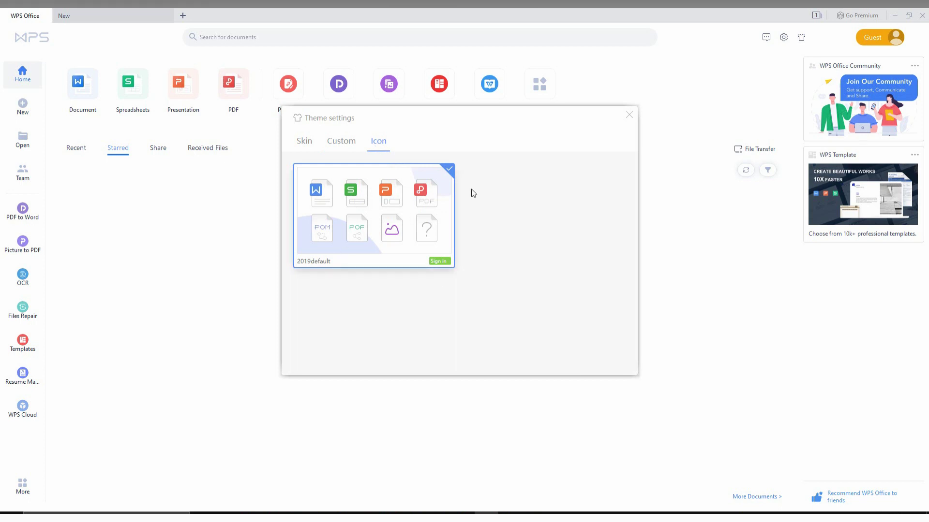
left_click(627, 117)
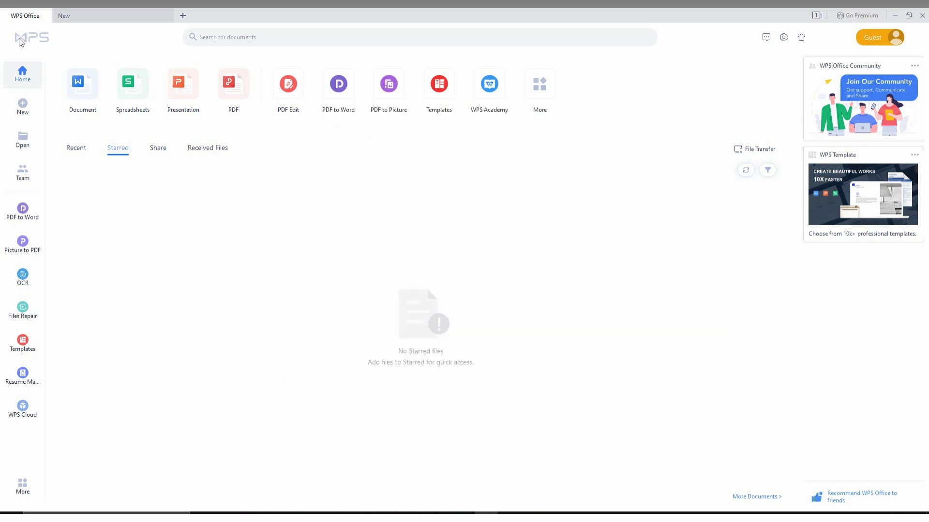
Step: Look through the document templates in the Resumes, Invitation Letter, Posters, Work and Letters categories
left_click(96, 14)
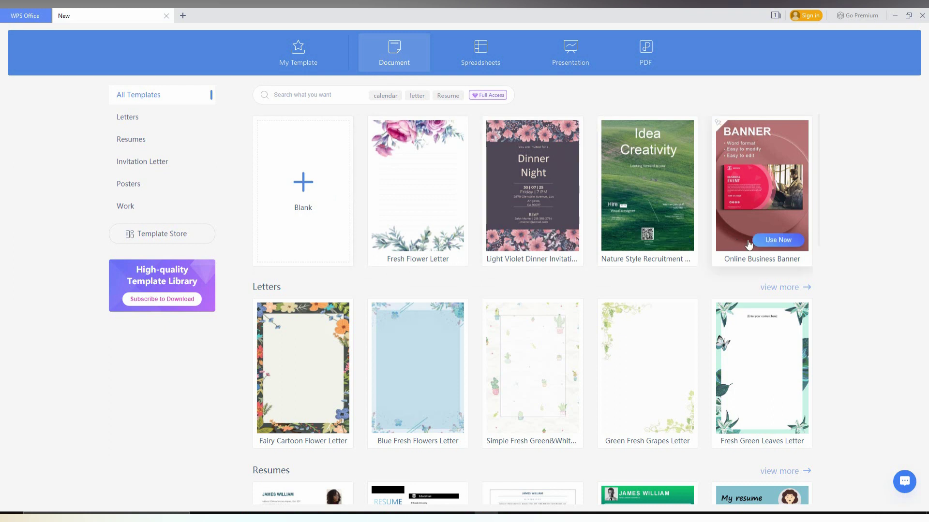
left_click(114, 125)
left_click(128, 138)
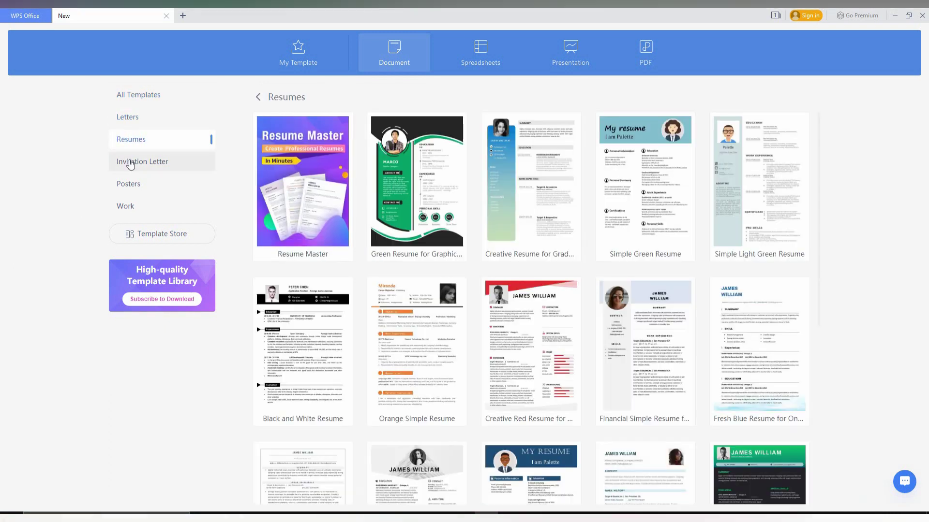
left_click(129, 165)
left_click(129, 184)
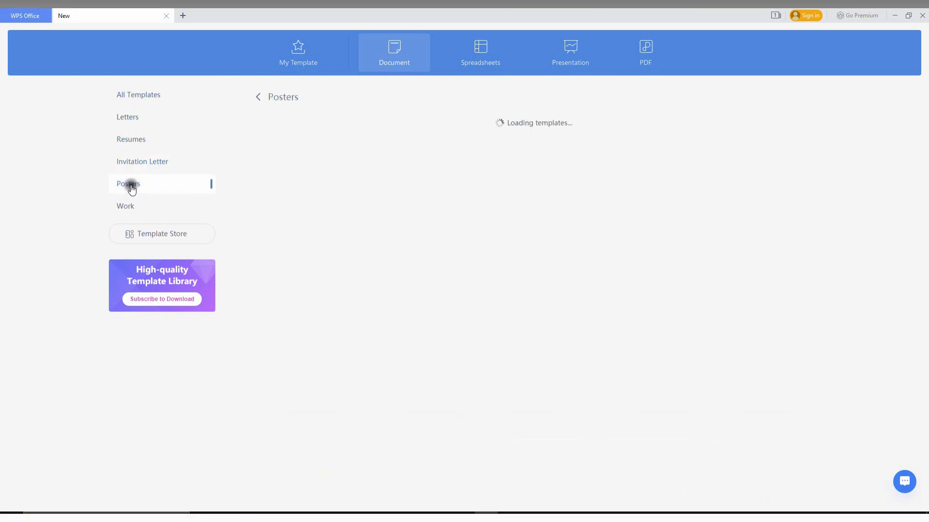
left_click(136, 206)
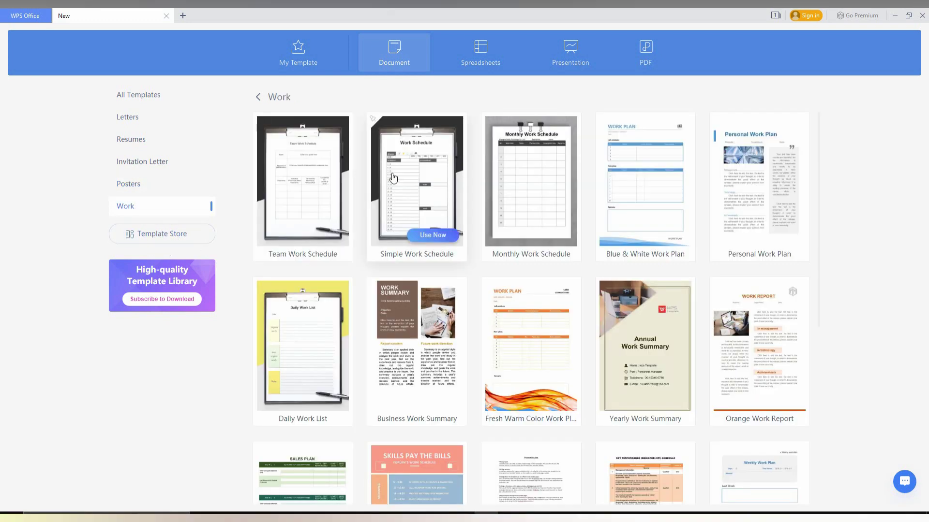
left_click(175, 120)
Step: Go back to all document templates and create a blank document
left_click(166, 95)
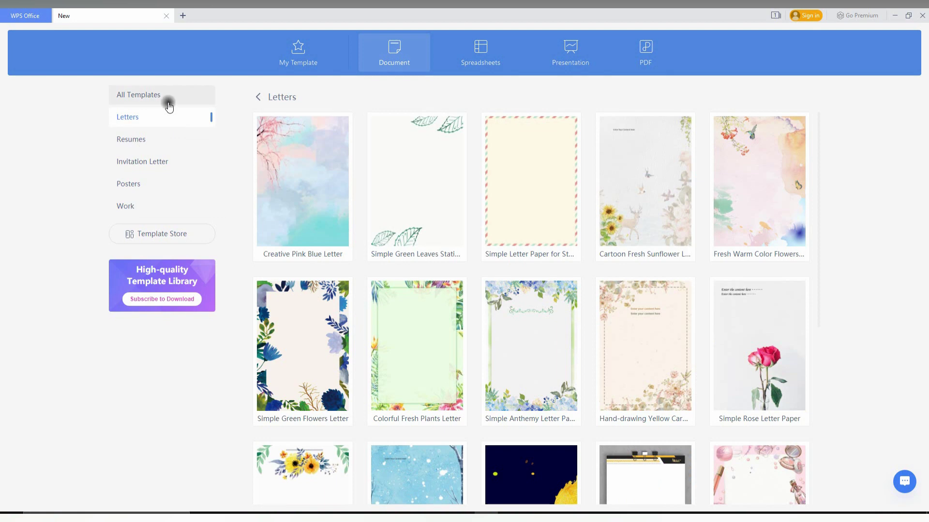
left_click(326, 181)
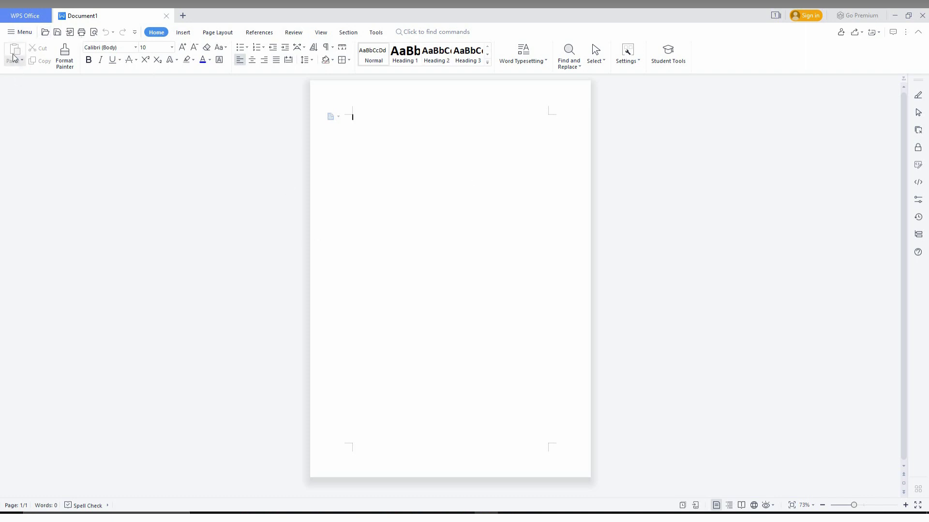
Step: Examine the Insert, Page Layout, References, Review, View and Tools commands of the blank document, and return to the Home commands
left_click(181, 34)
left_click(209, 33)
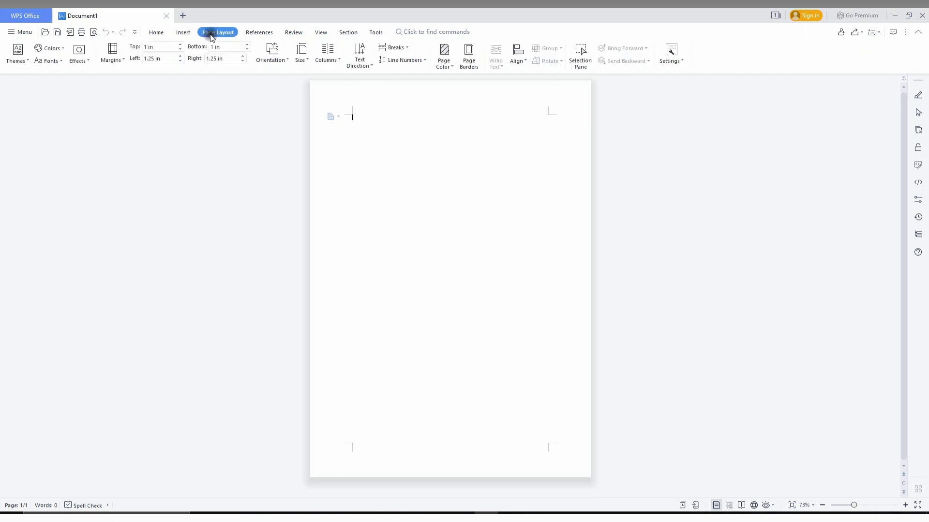
left_click(258, 34)
left_click(293, 32)
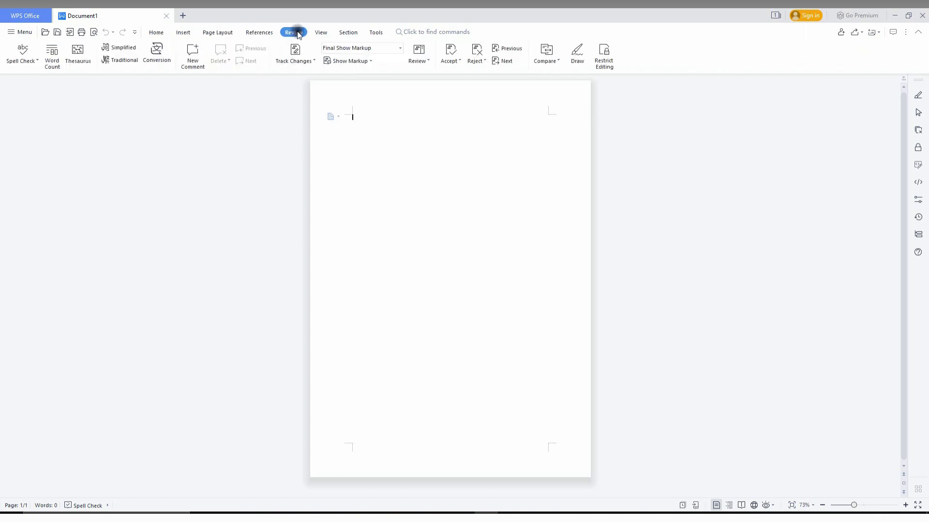
left_click(323, 33)
left_click(376, 33)
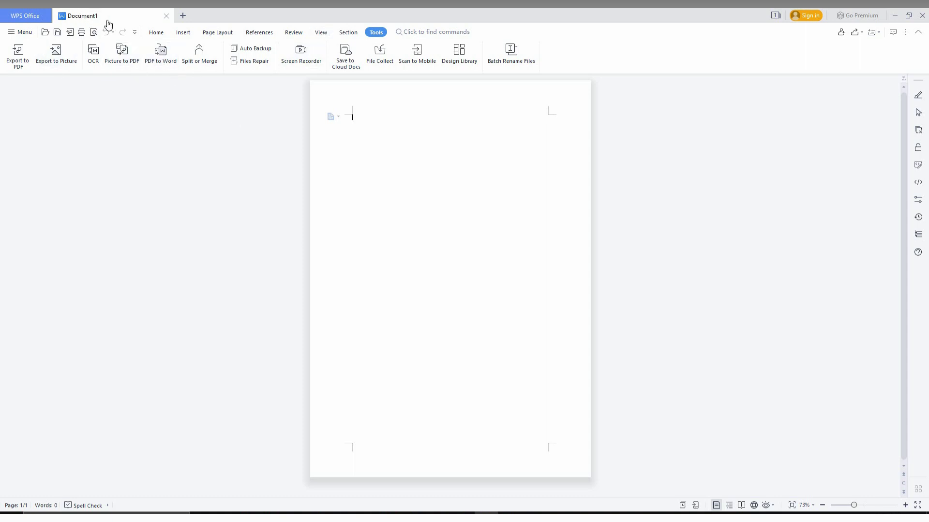
left_click(154, 33)
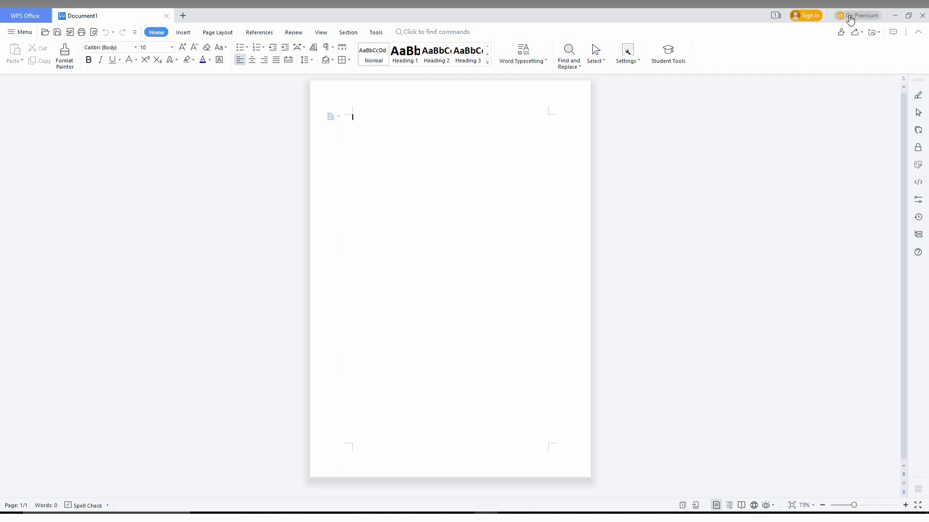
Step: View the WPS Premium benefits, dismiss them and return to the blank document's page
mouse_move(850, 19)
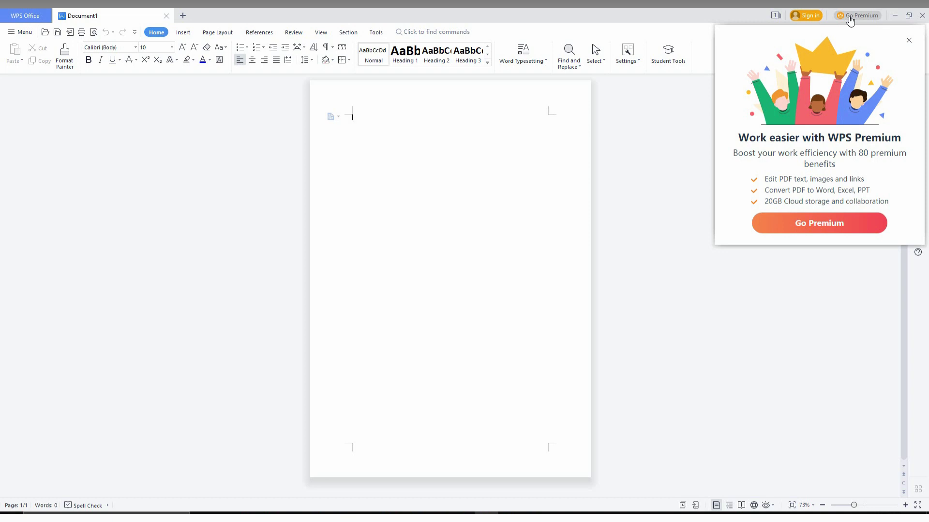
left_click(695, 222)
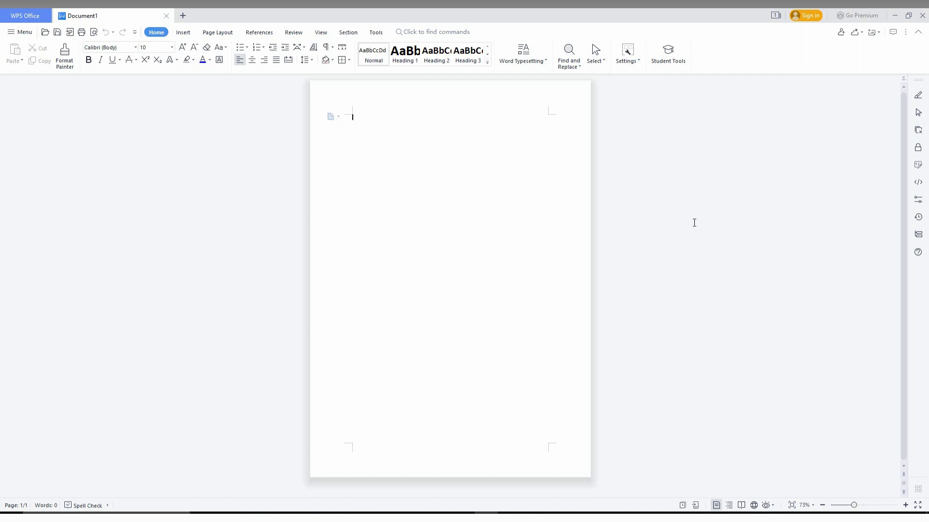
left_click(374, 161)
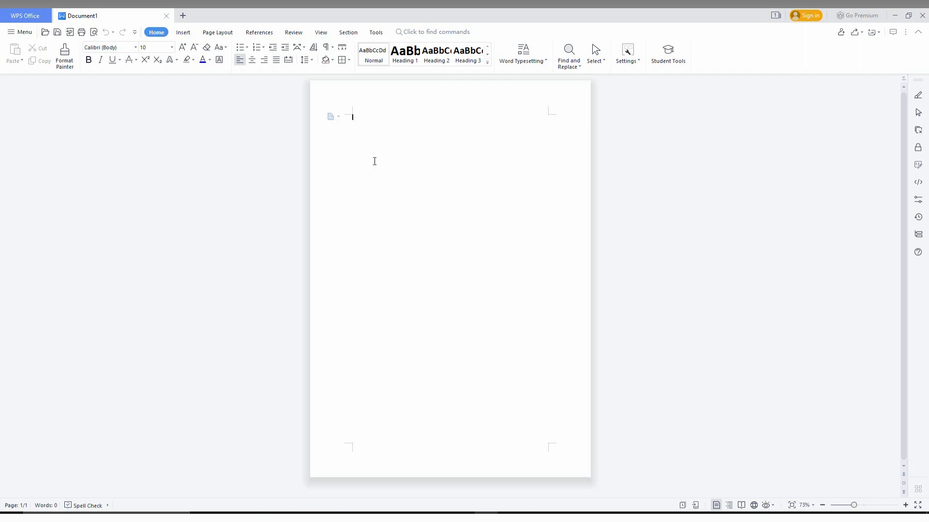